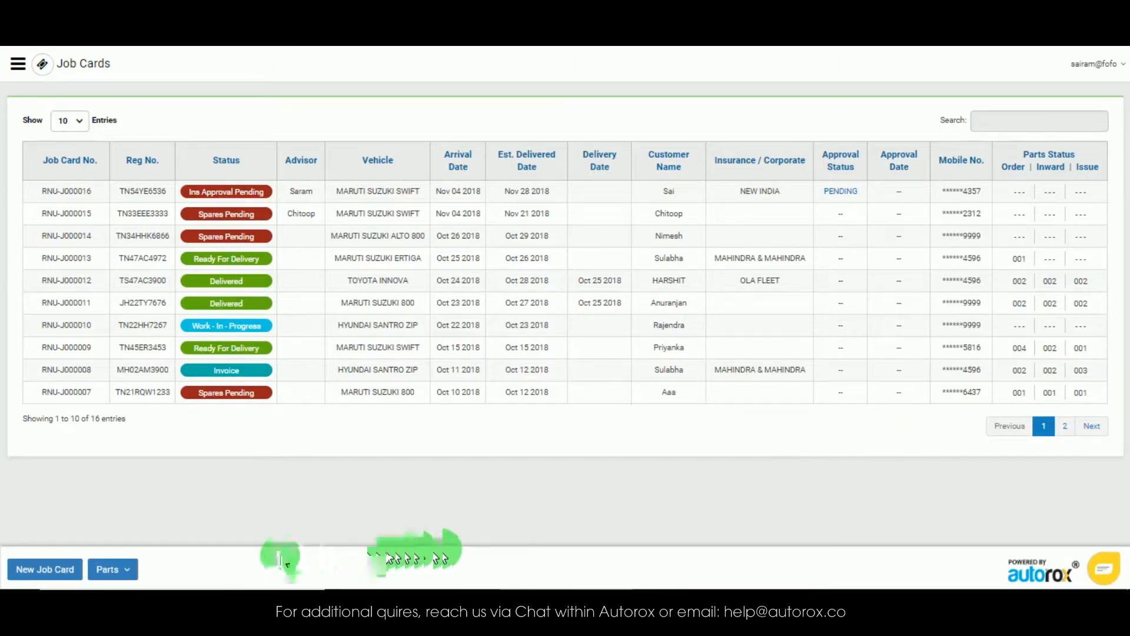
Step: Start a new job card from the bottom of the Job Cards list
click(35, 570)
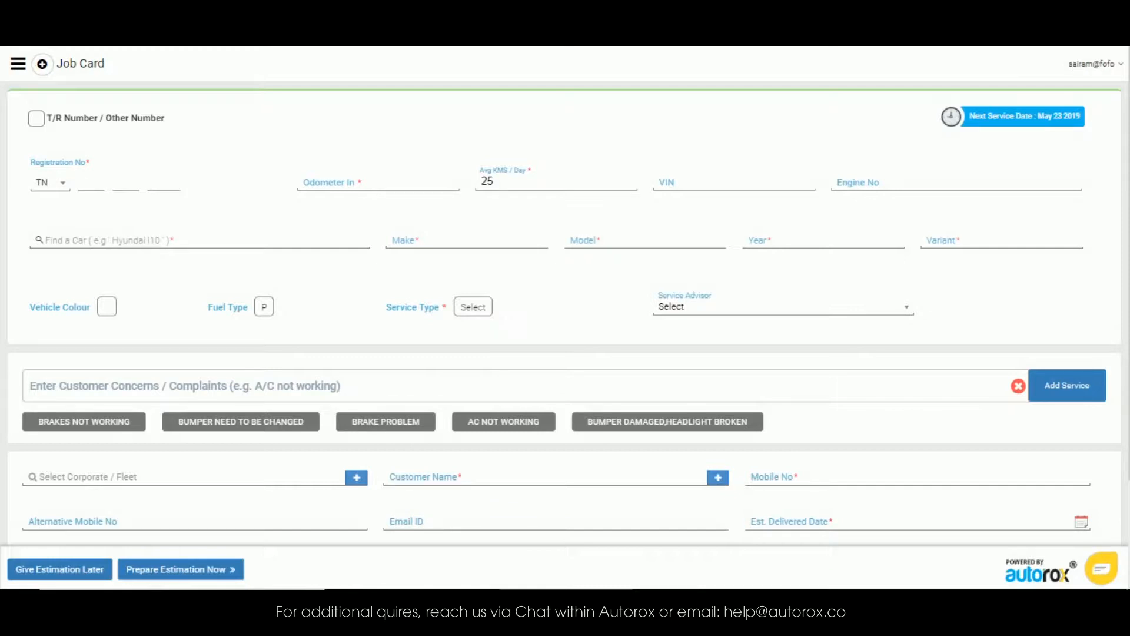
Step: Enable the T/R Number / Other Number option for a temporary registration entry
scroll(1122, 202, down, 2)
scroll(1118, 219, up, 2)
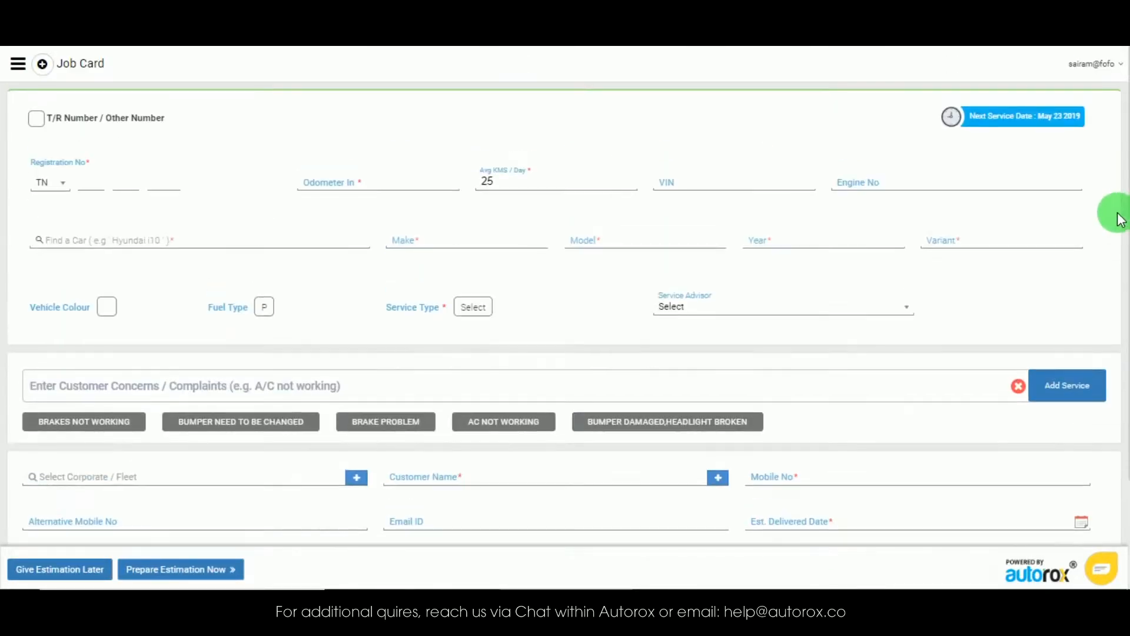
click(35, 124)
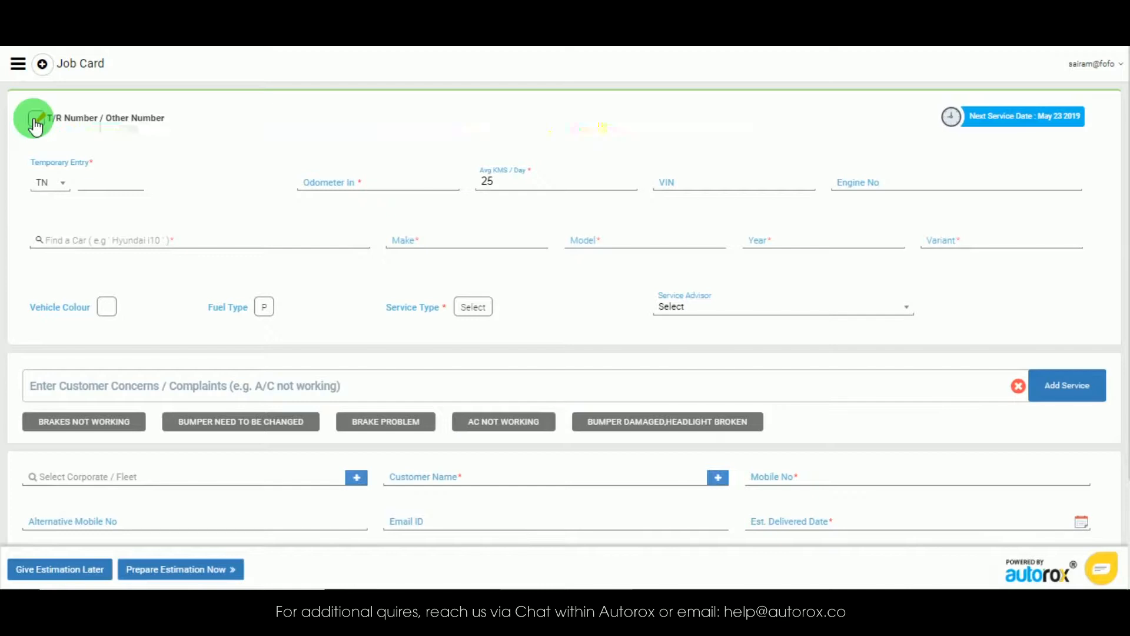
click(35, 121)
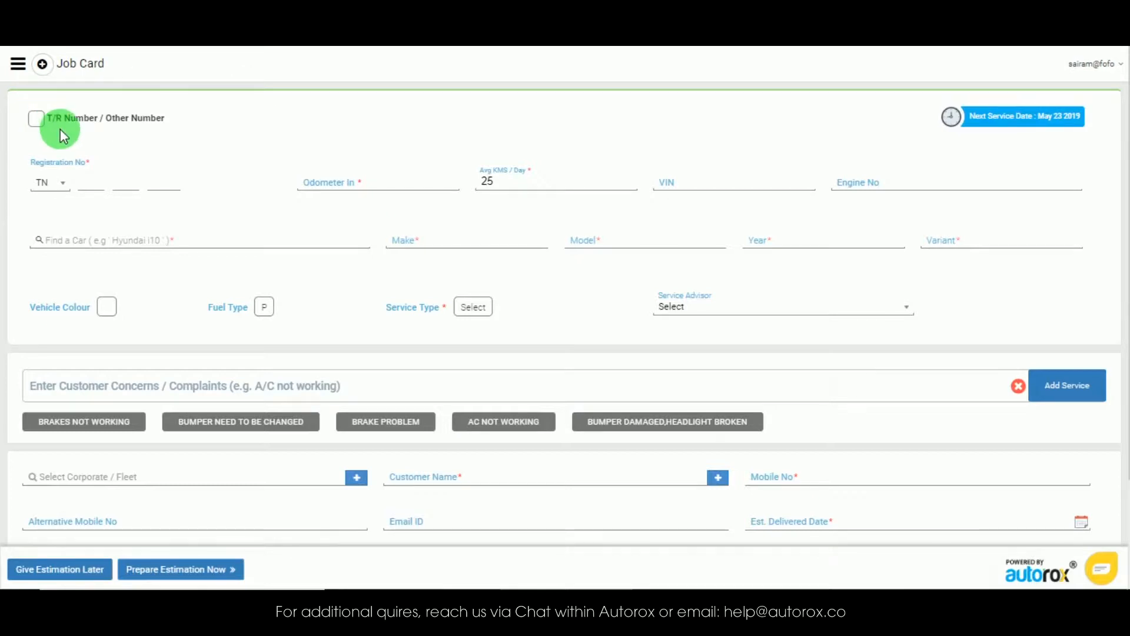
click(65, 183)
click(39, 260)
click(92, 179)
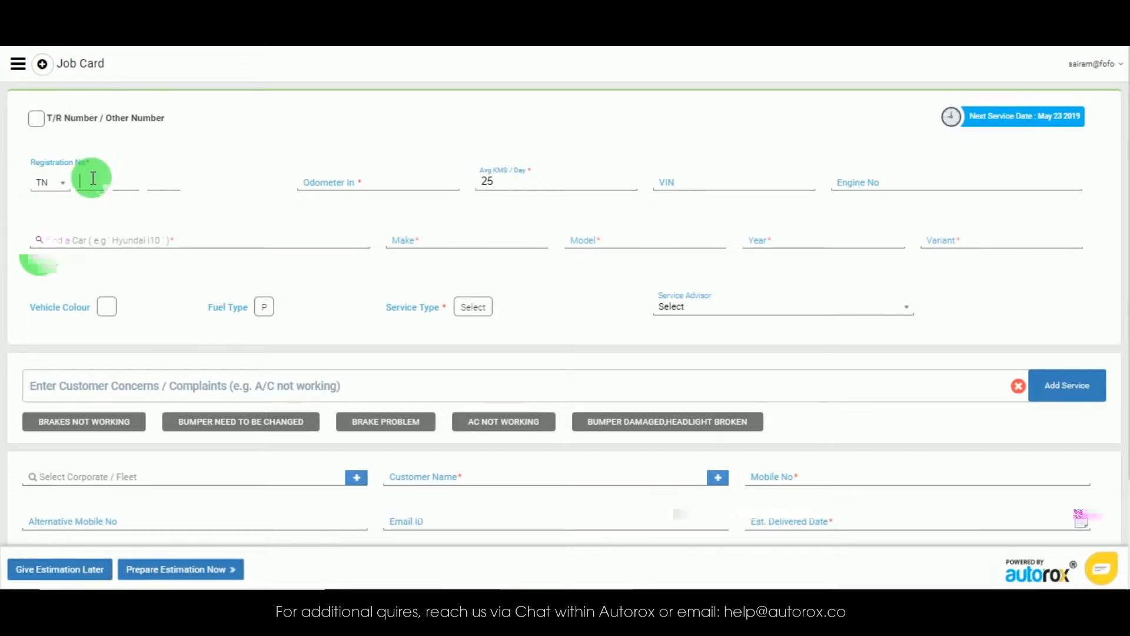
text(65 XGD )
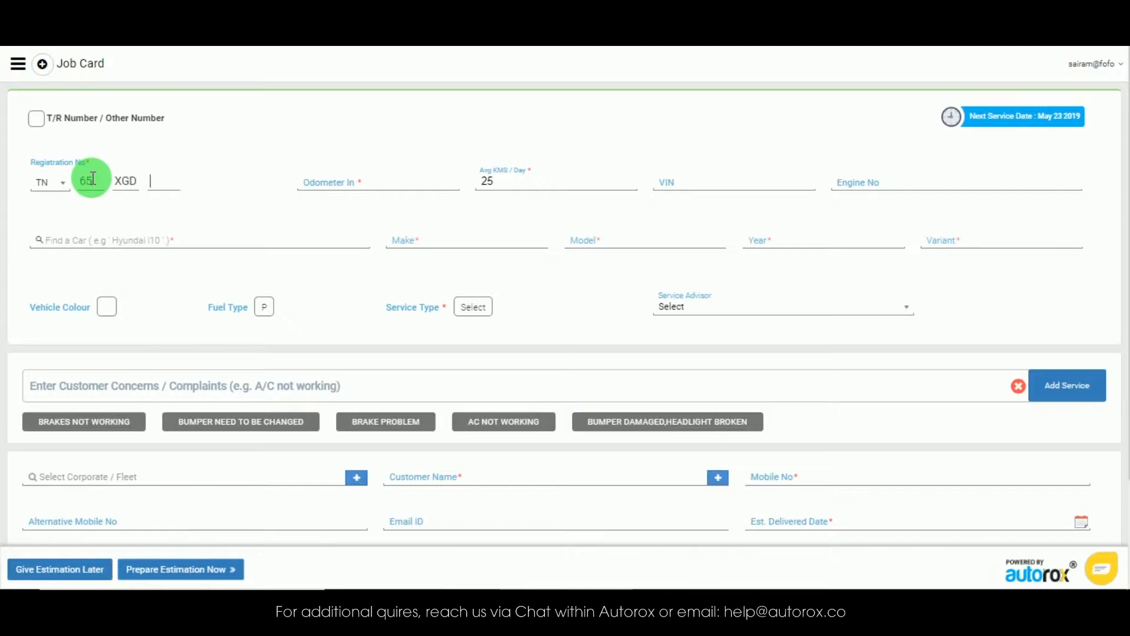
text(3443)
Step: Fill in odometer 797799, 85 km per day, VIN 3456789 and engine number 65432
key(Tab)
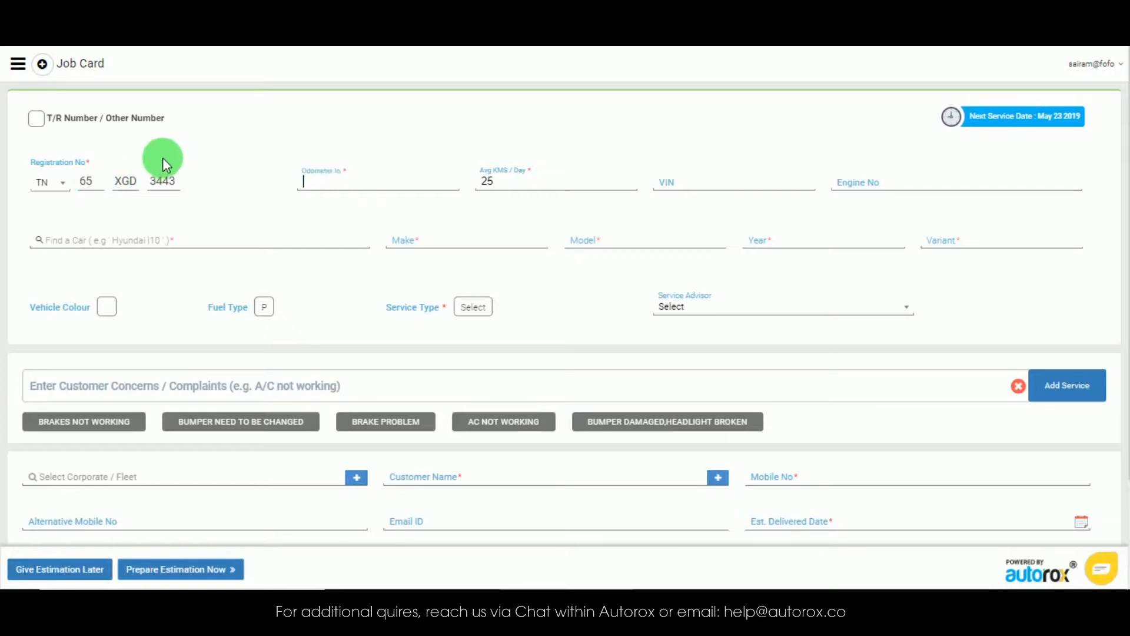
text(797799)
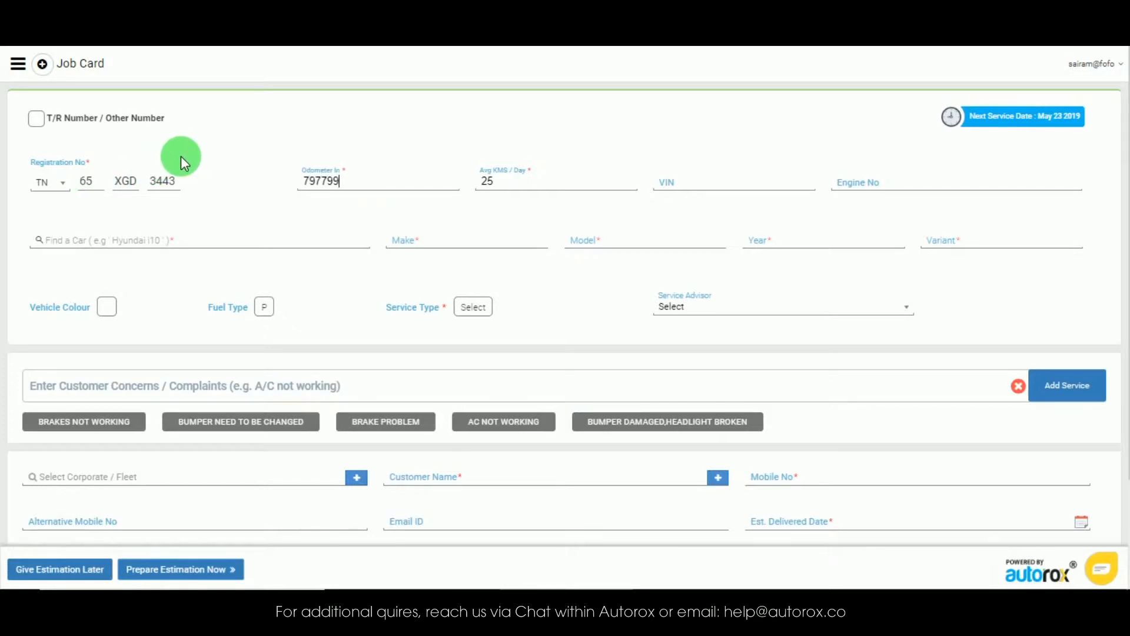
key(Tab)
text(85)
key(Tab)
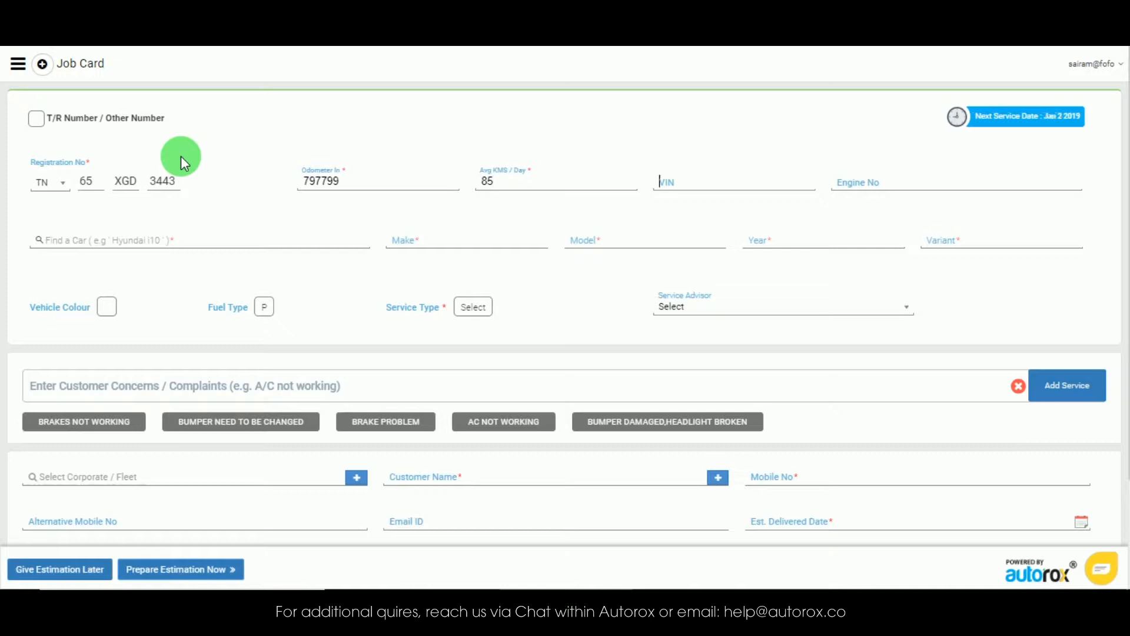
text(3456789)
key(Tab)
text(6)
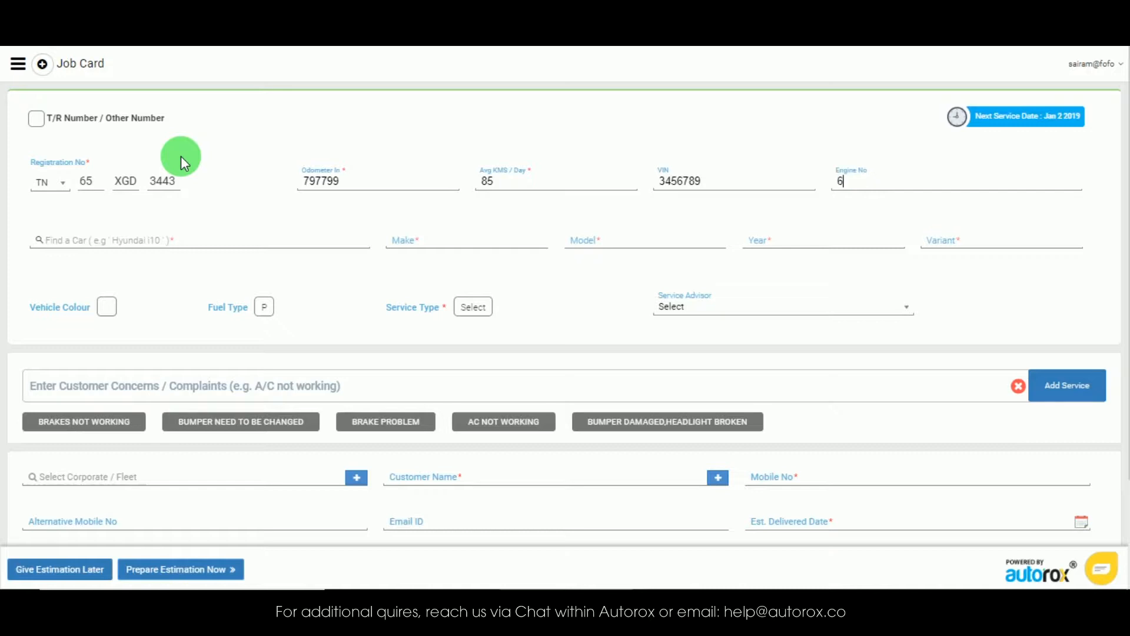
text(5432)
key(Tab)
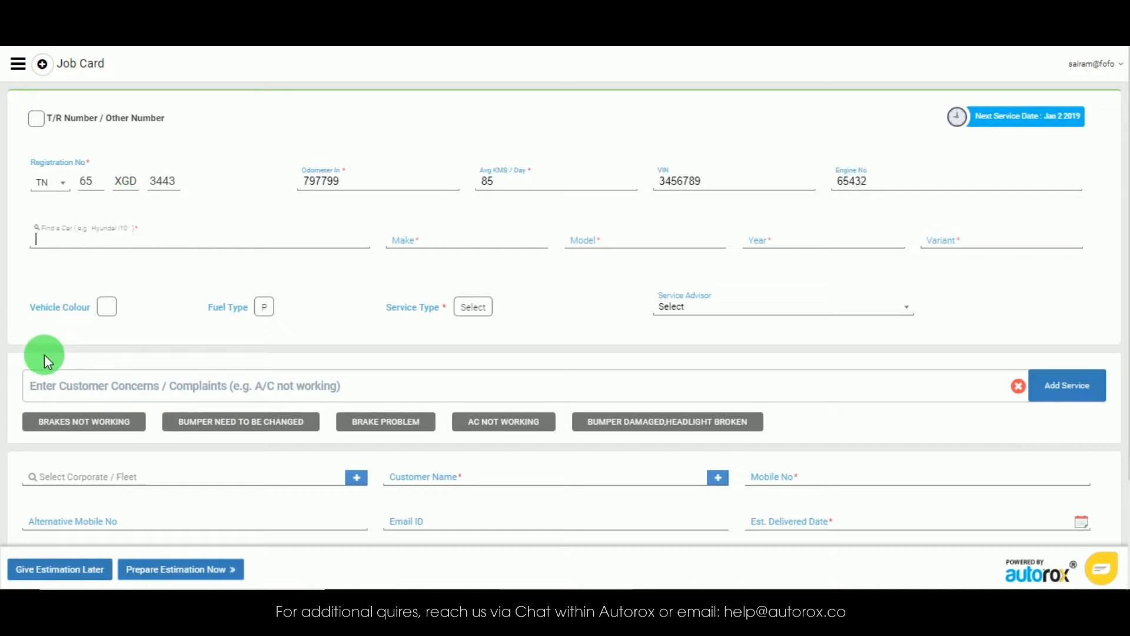
Step: Find 'swi' and choose MARUTI SUZUKI SWIFT 2018 VXI [AT] [TYPE 3] as the car
text(swi)
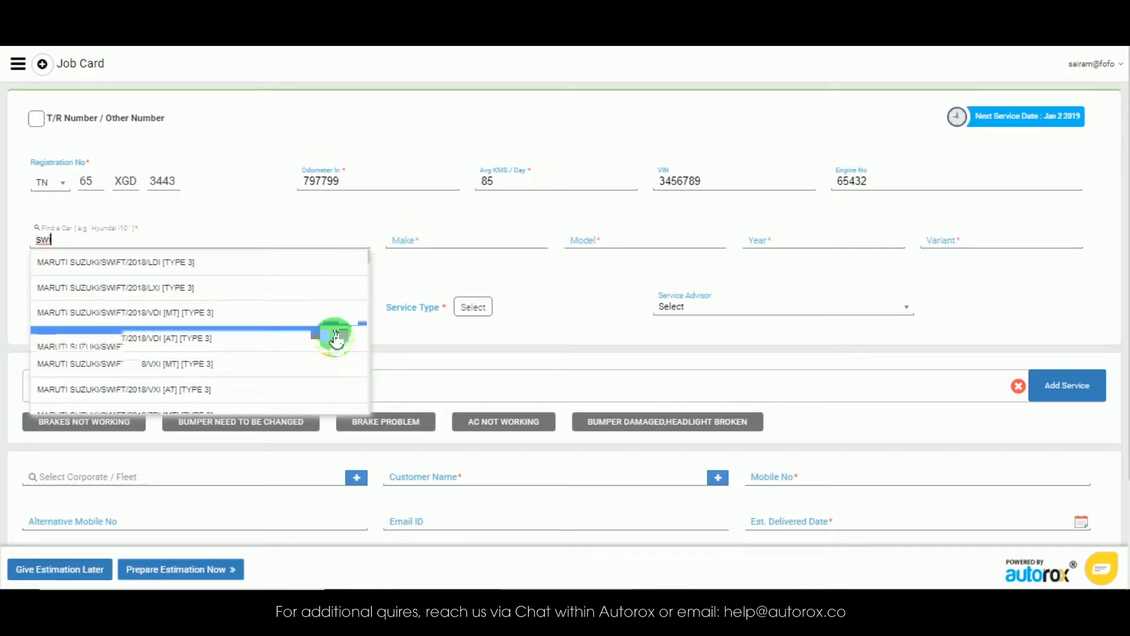
click(333, 389)
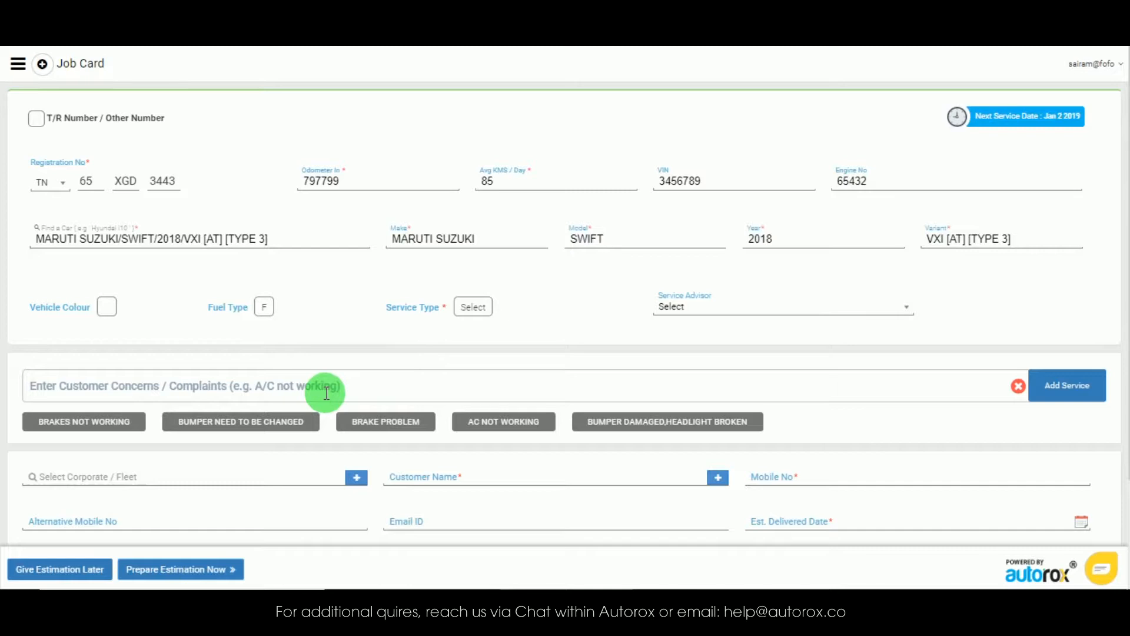
Step: Set the vehicle colour to gray and the fuel type to Petrol
click(108, 309)
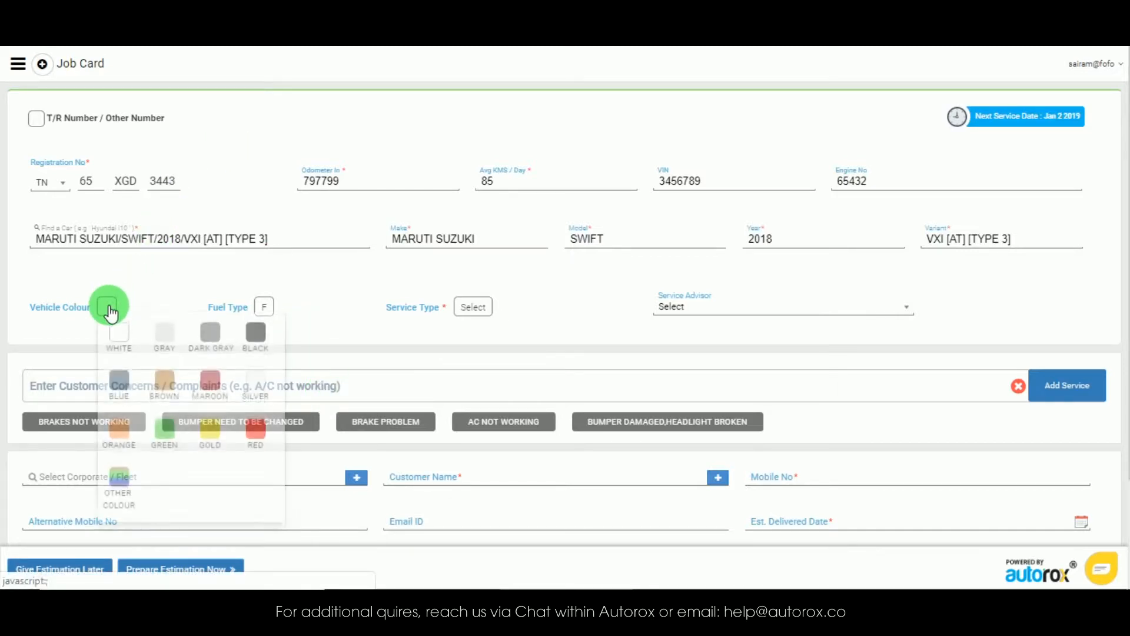
click(162, 339)
click(262, 312)
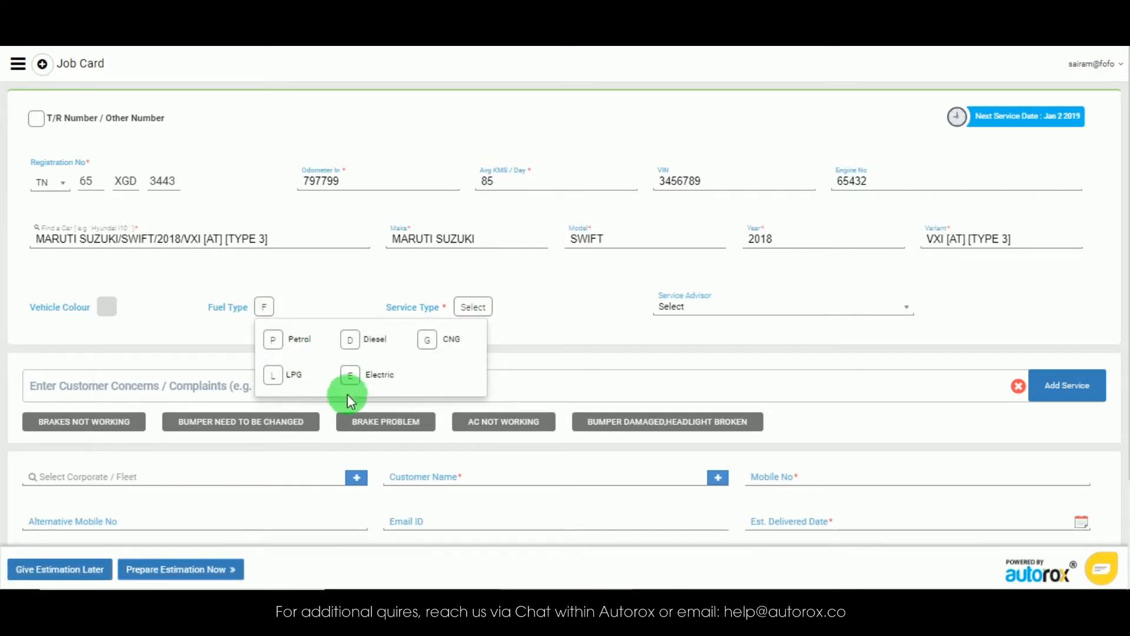
click(284, 340)
Step: Set the service type to Body Shop and assign a service advisor
click(457, 307)
click(511, 340)
click(660, 305)
click(695, 328)
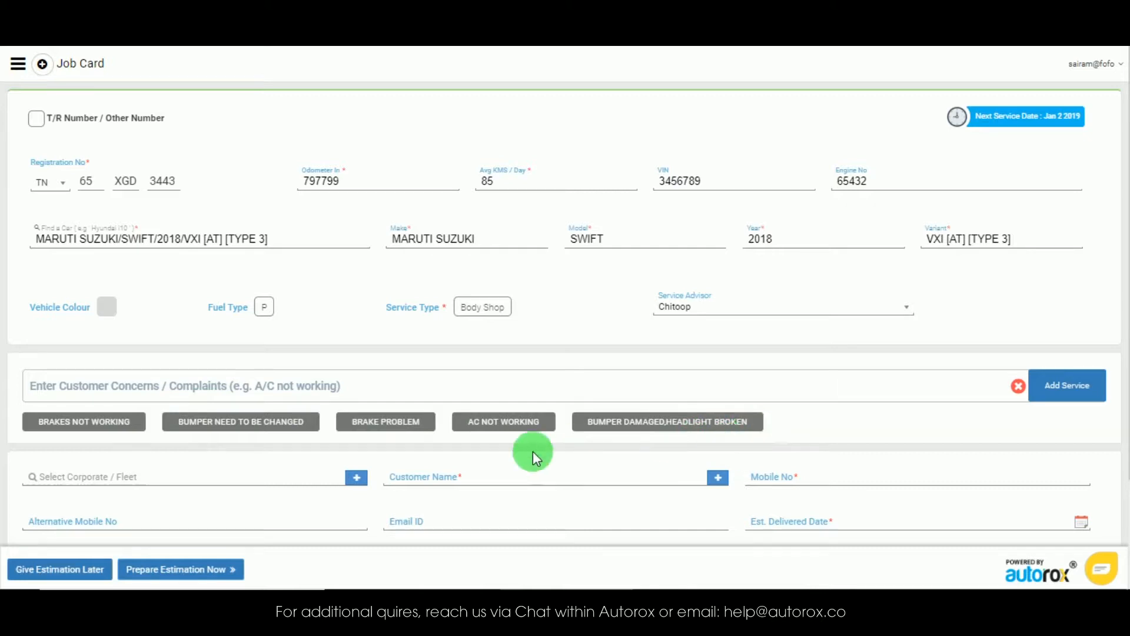
Step: Add Brake Problem and AC Not Working as customer concerns
click(382, 422)
click(481, 439)
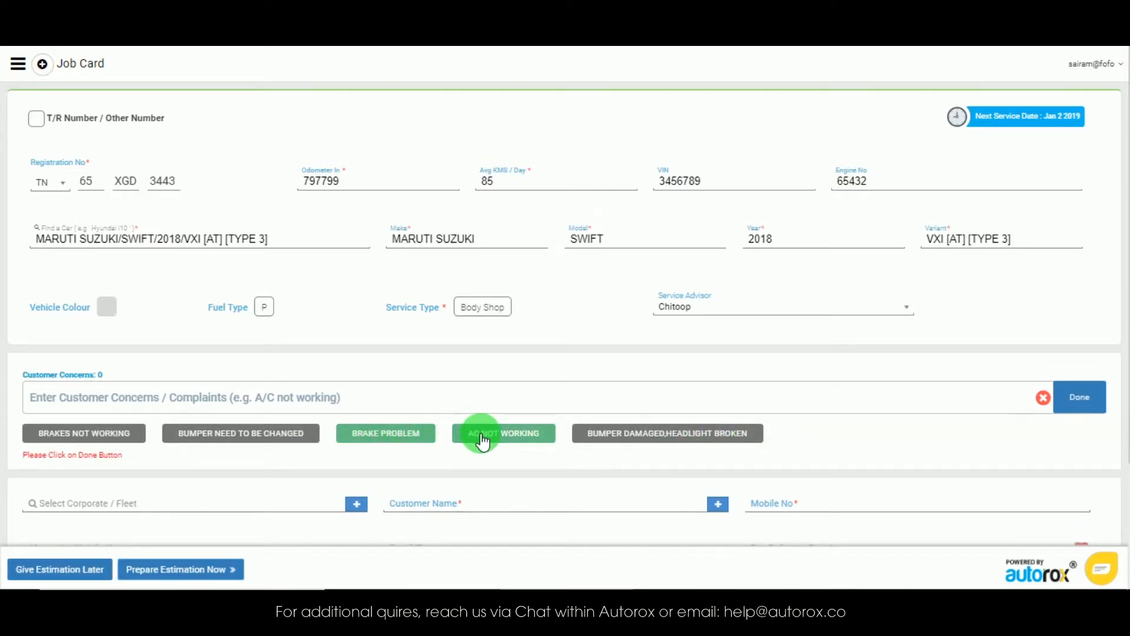
click(1080, 397)
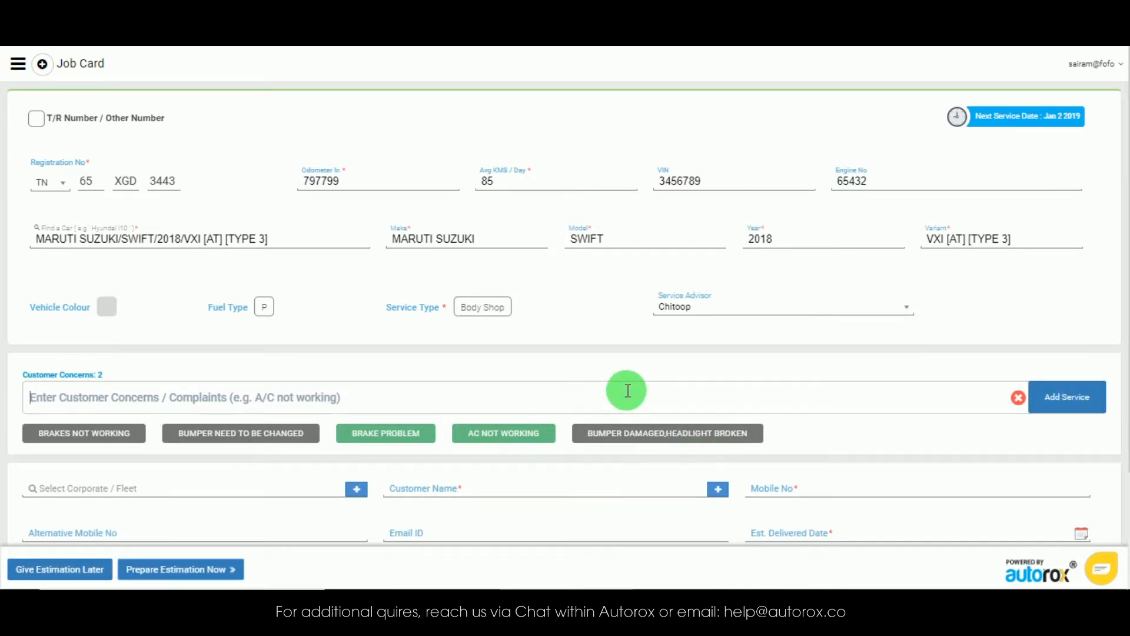
Step: Search 'nois' and add Engine Noise as a customer concern
text(noi)
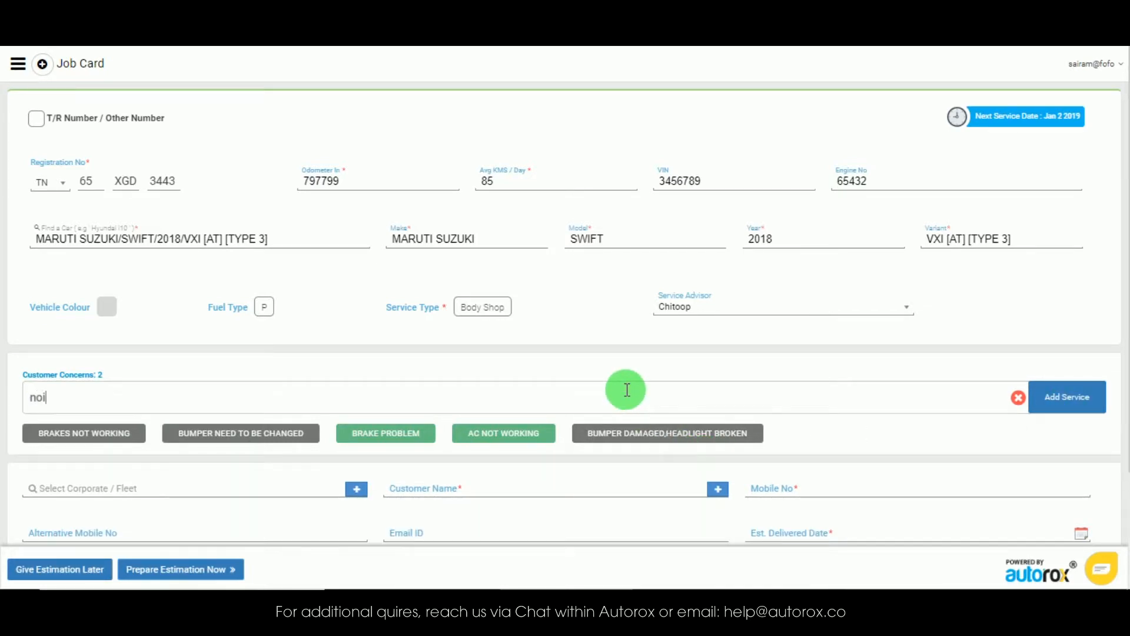
text(s)
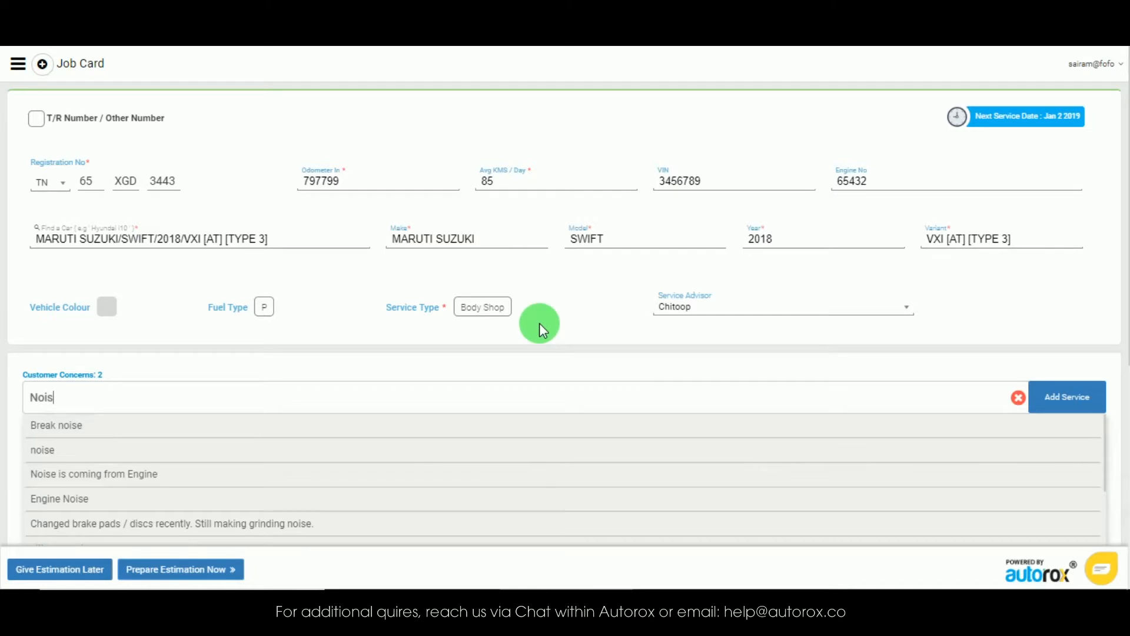
click(342, 501)
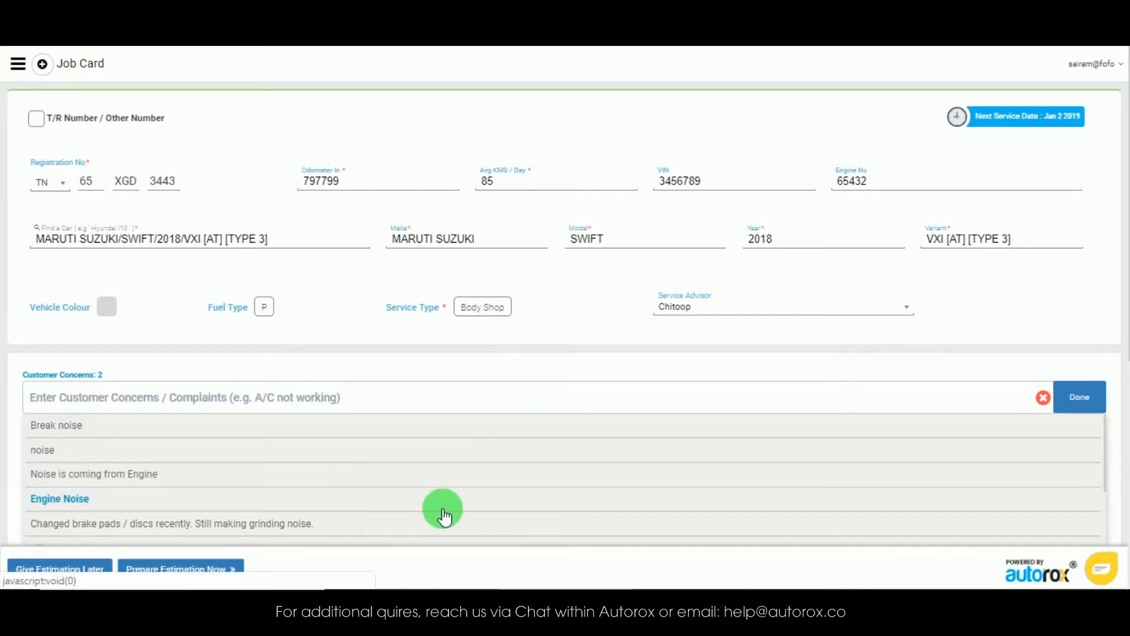
click(1046, 406)
scroll(929, 419, down, 3)
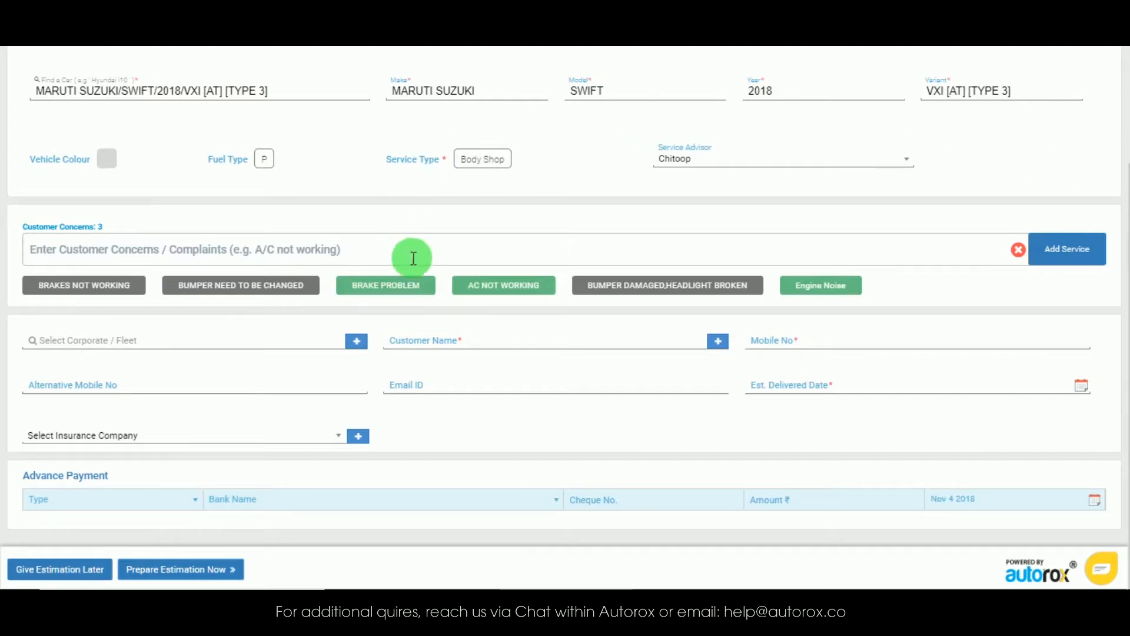
Step: Enter the customer's name and open the customer address panel
click(510, 343)
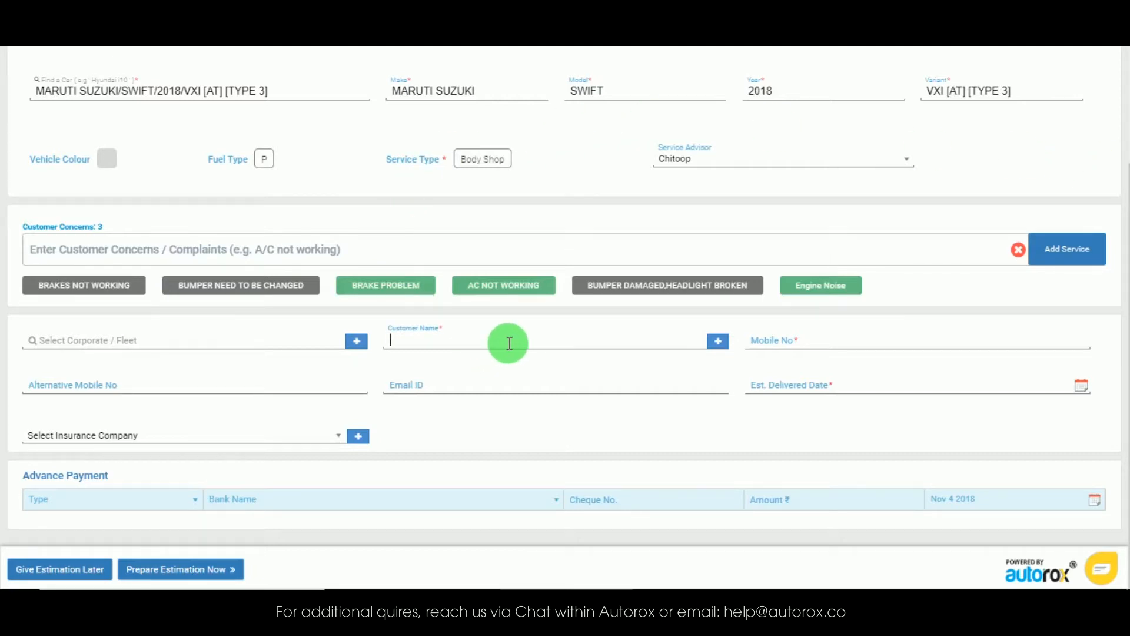
text(Srinu)
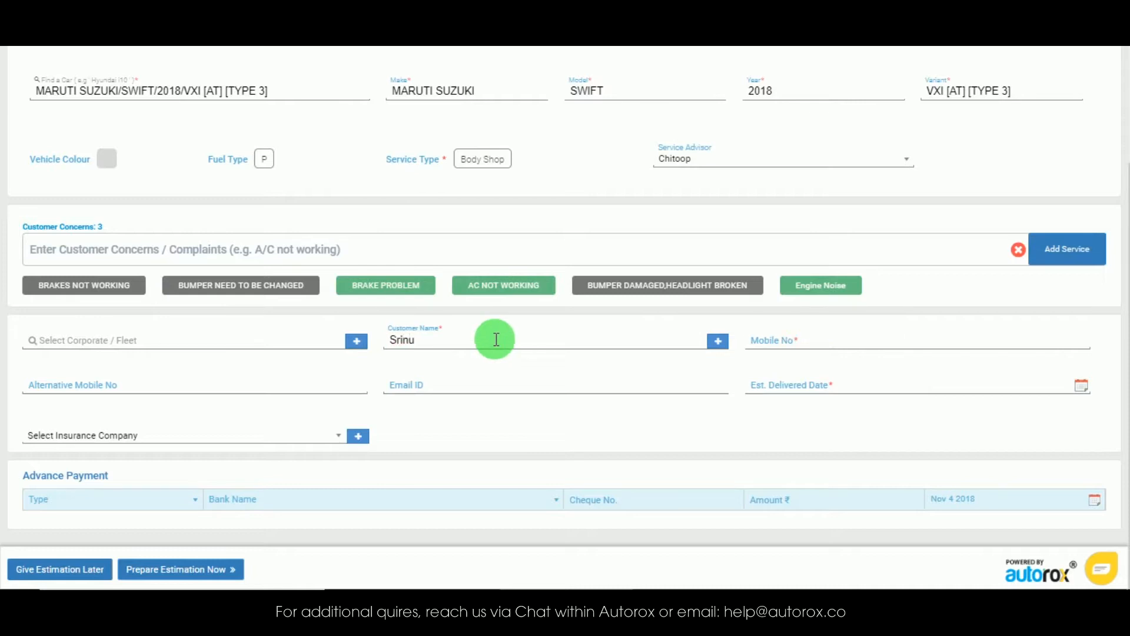
click(716, 344)
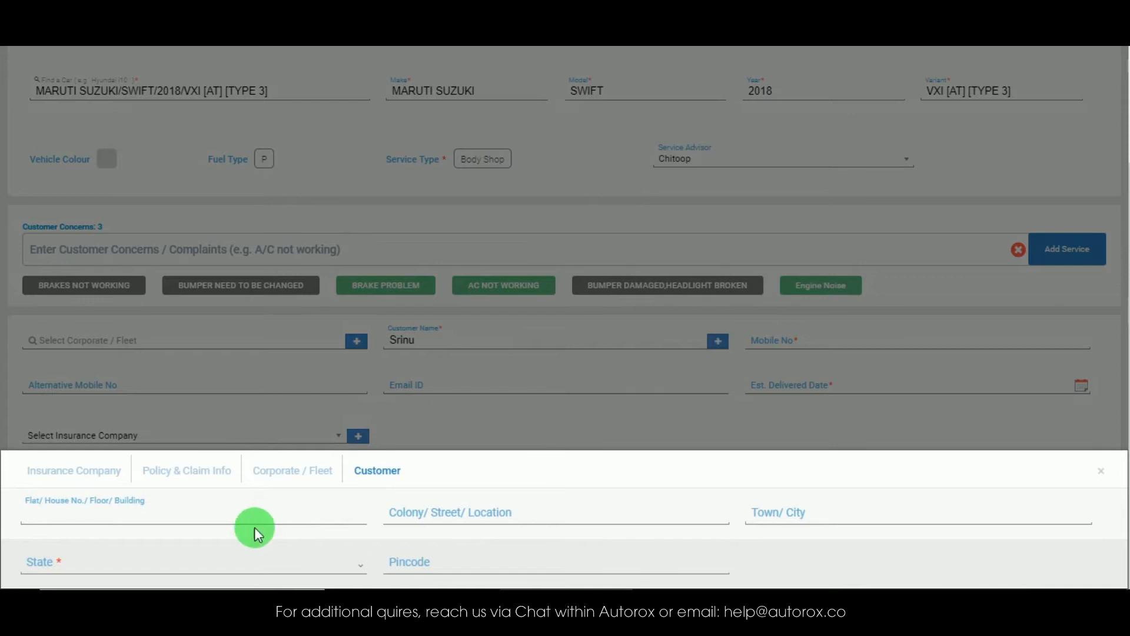
Step: Set the customer's state to Tamil Nadu and close the address panel
click(228, 564)
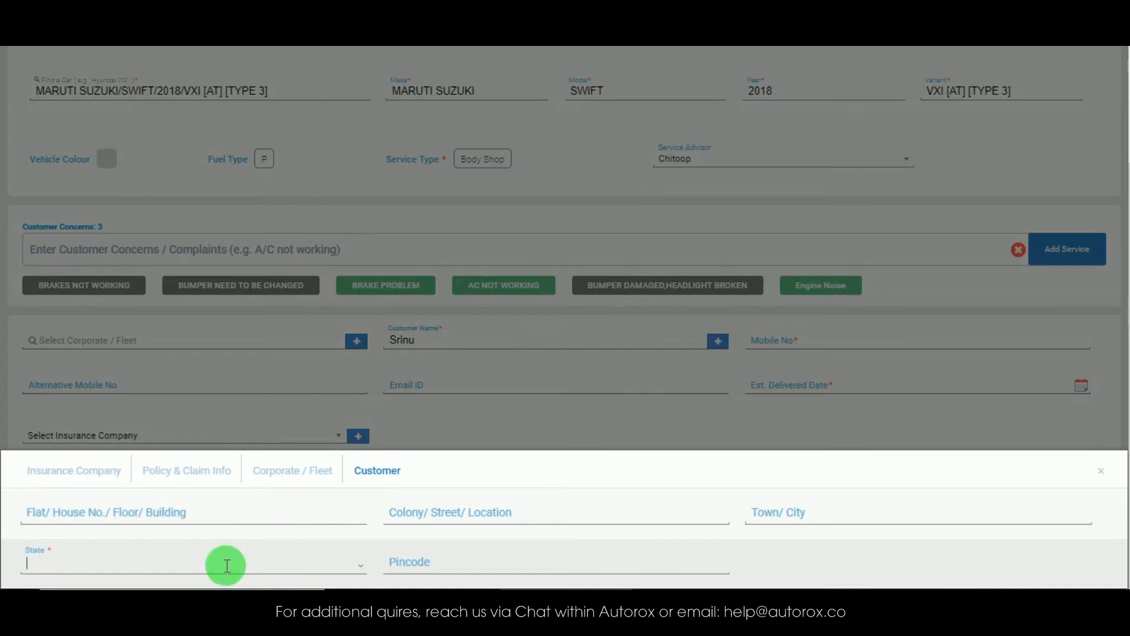
text(t)
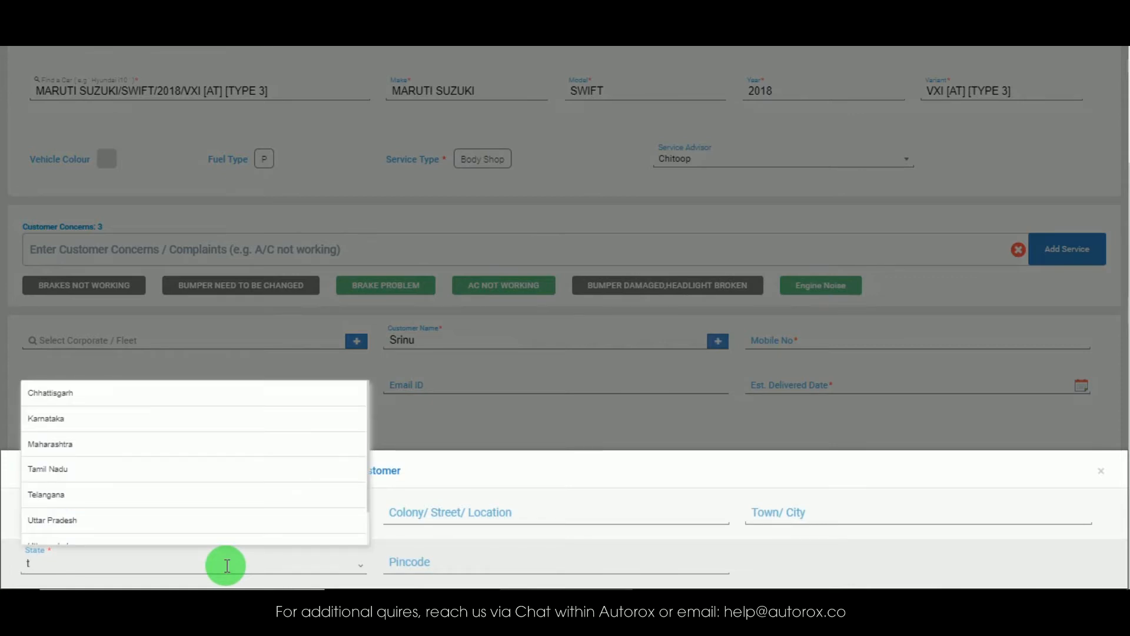
click(83, 468)
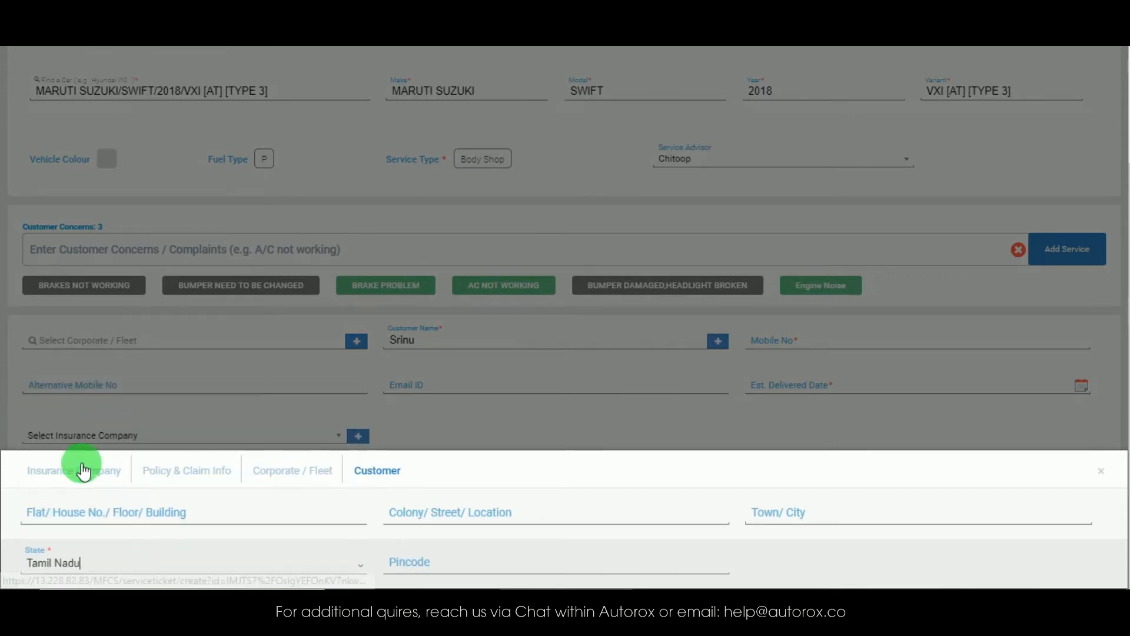
click(1103, 474)
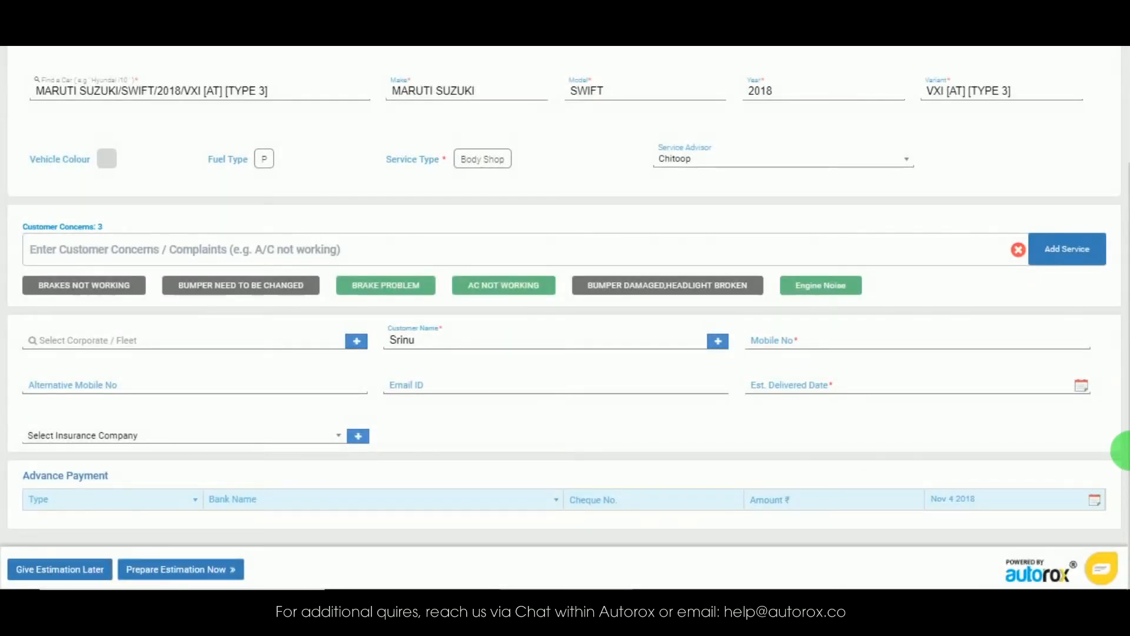
Step: Enter the customer's mobile number and set the estimated delivery date to Nov 4, 2018
click(1023, 343)
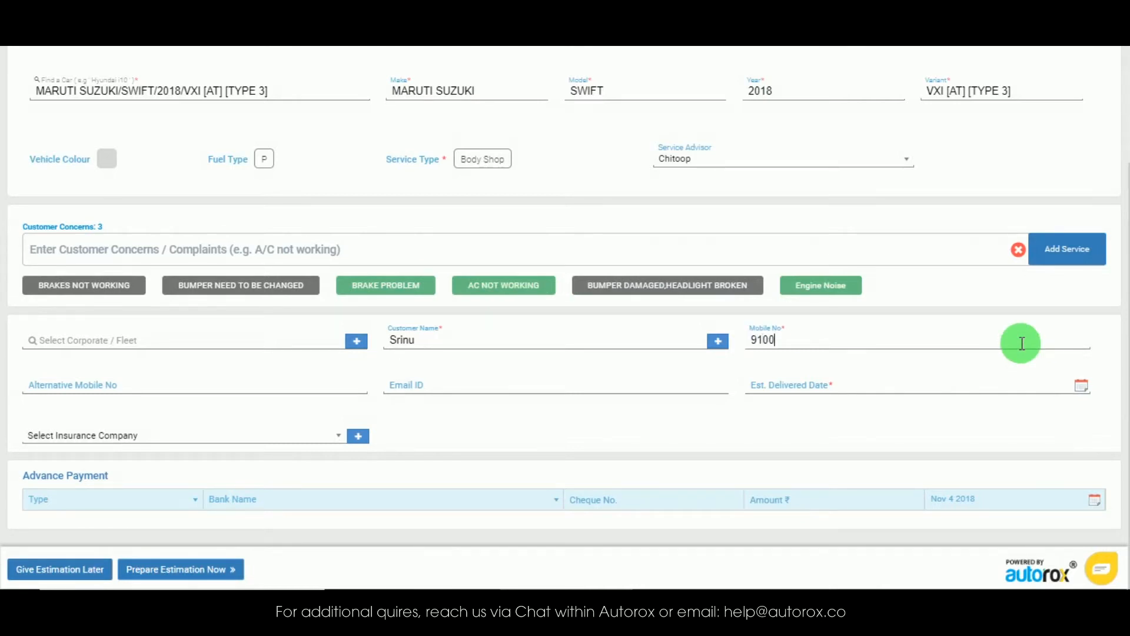
click(876, 391)
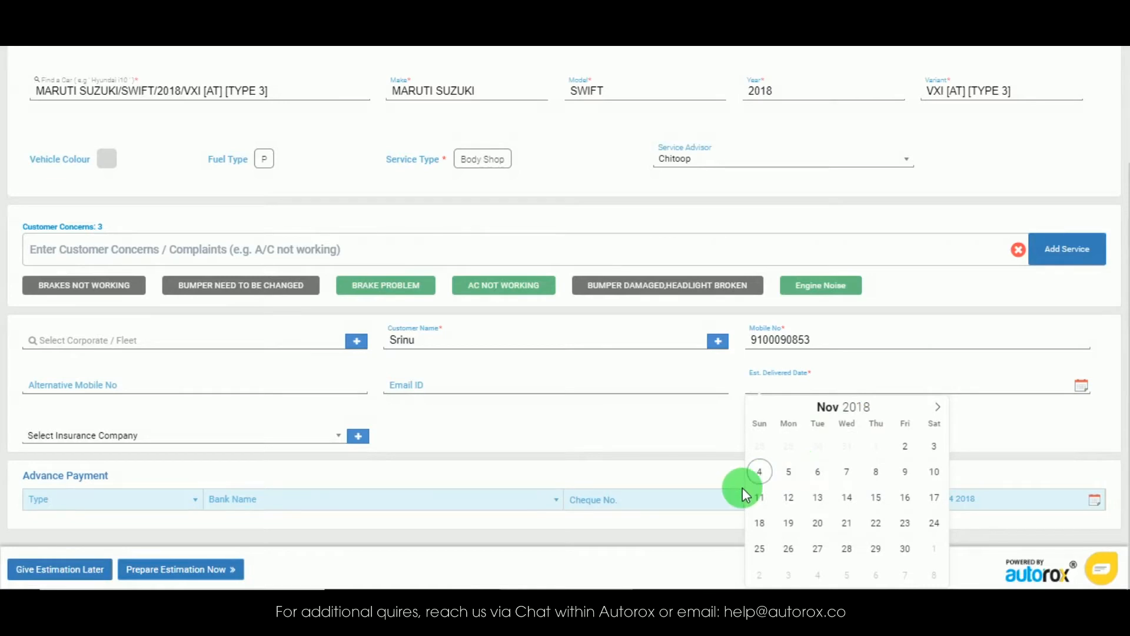
click(758, 468)
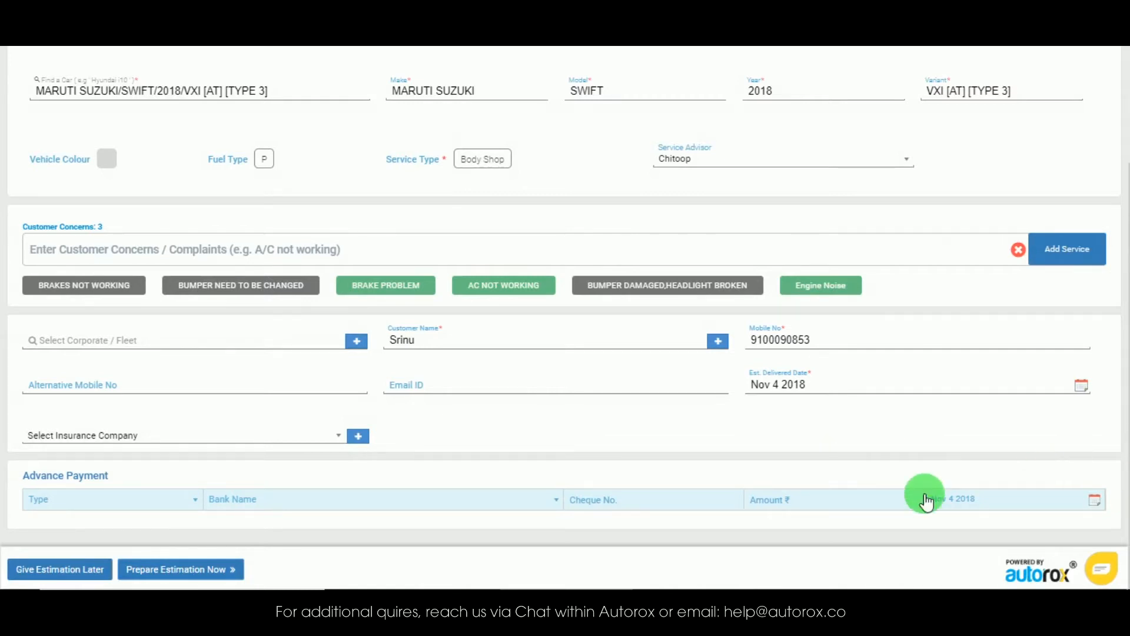
Step: Submit the job card with Prepare Estimation Now, then go to the Job Cards list
click(901, 499)
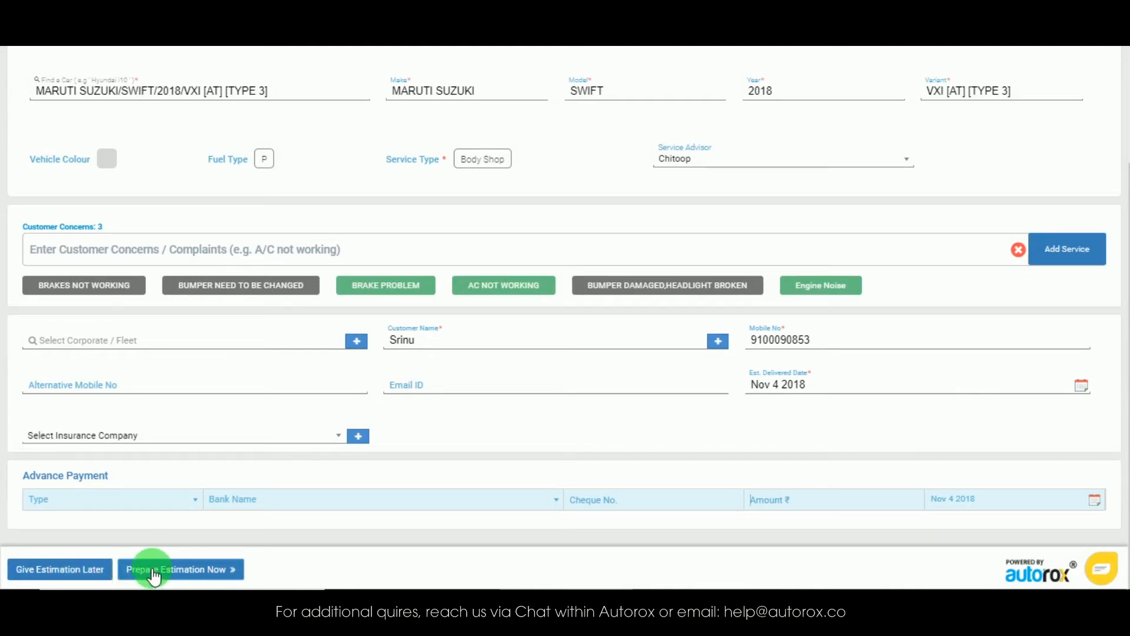
click(80, 570)
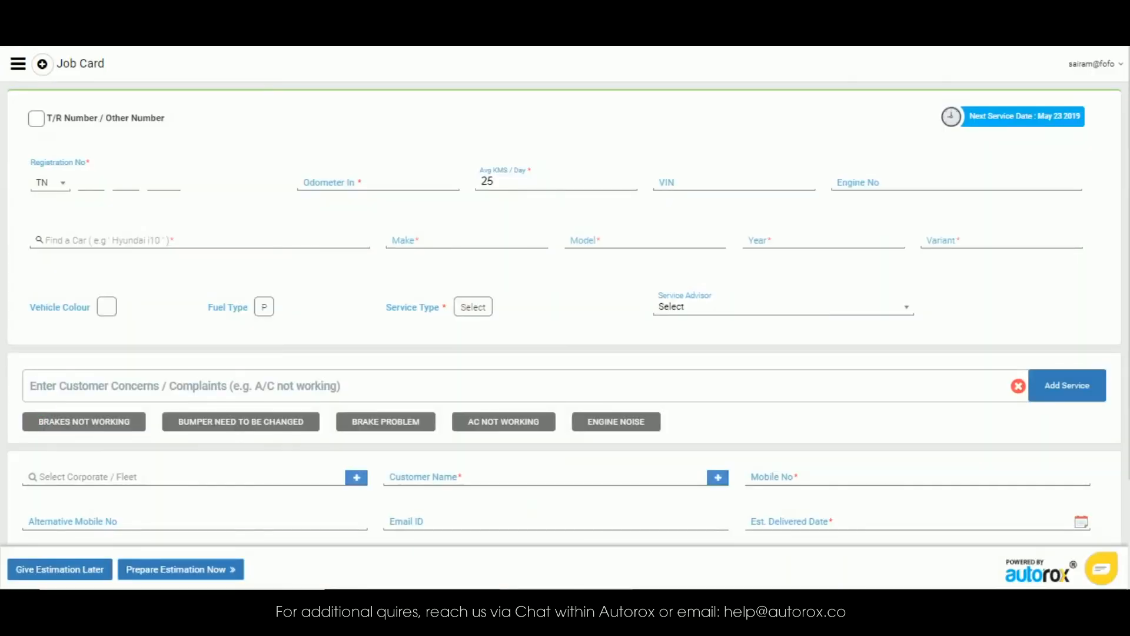
click(20, 67)
click(55, 118)
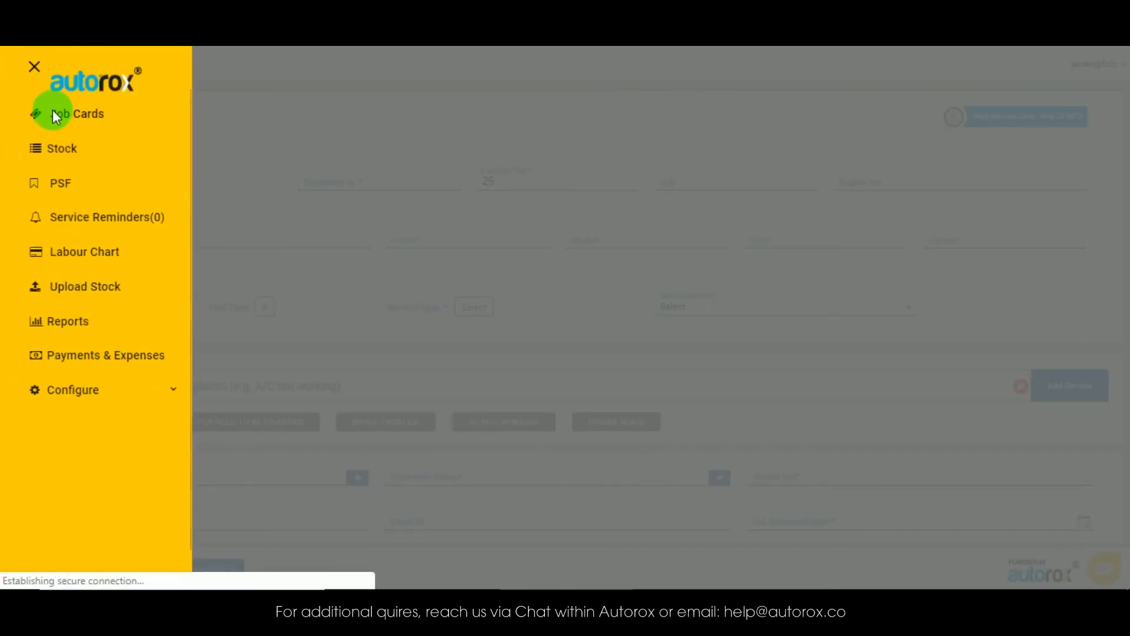